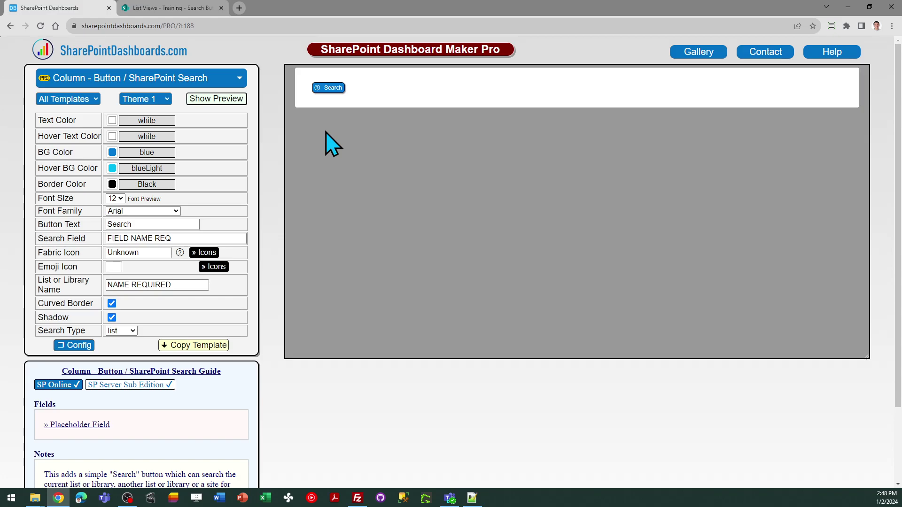
- Switch to the Training list to see its Search column still showing plain text
click(172, 8)
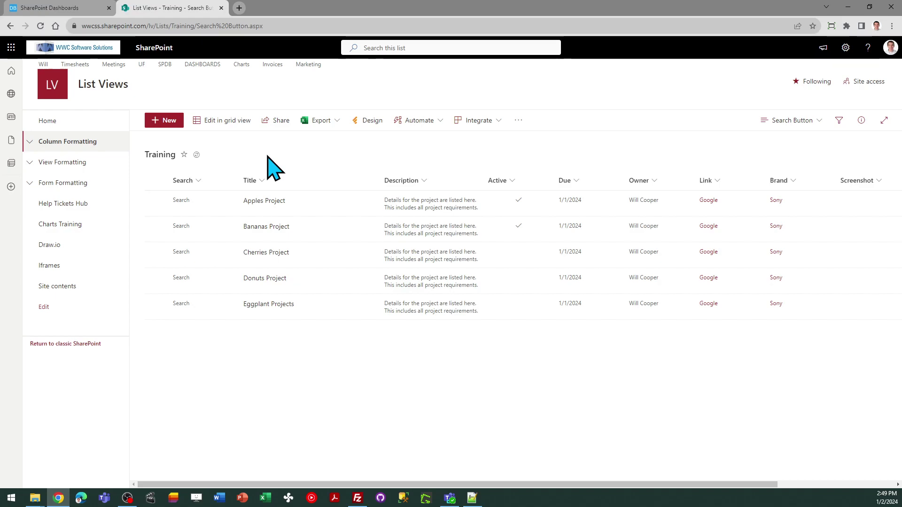
- Keep 'list' as the Search Type in the Search button template after reviewing the Training list
click(71, 8)
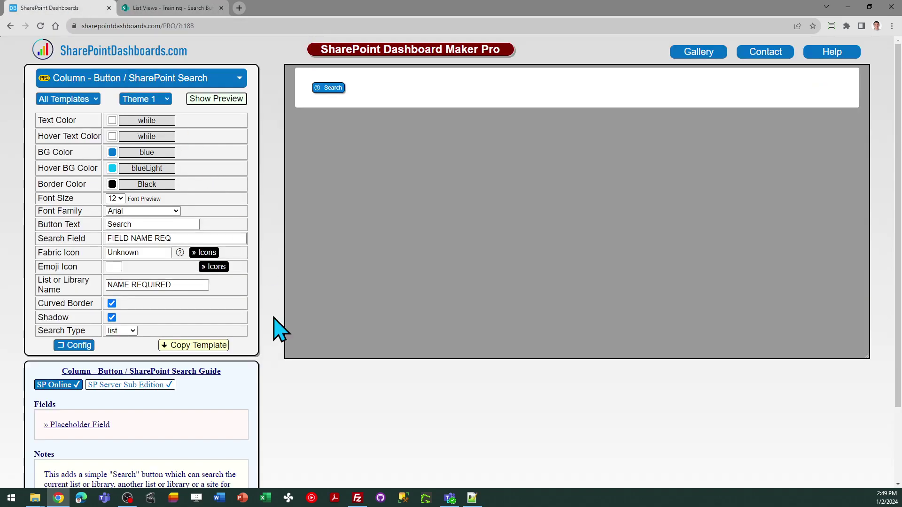
click(134, 331)
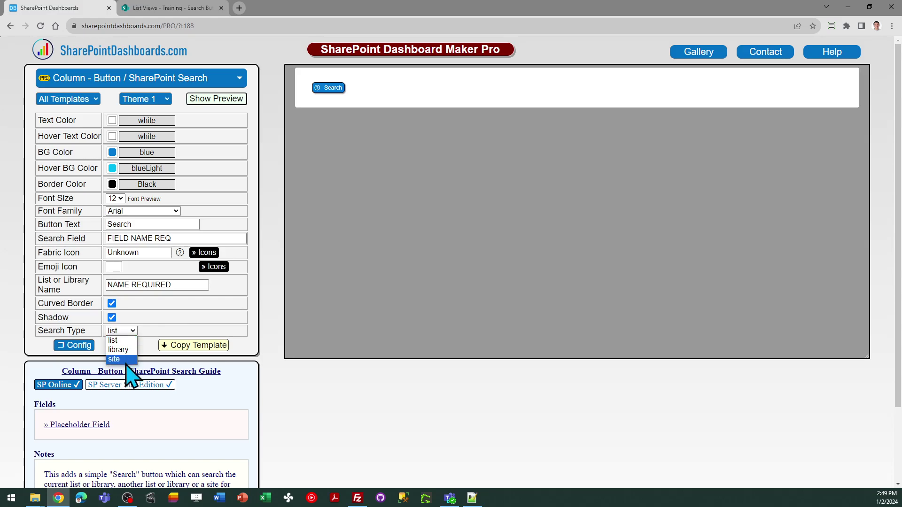
click(122, 341)
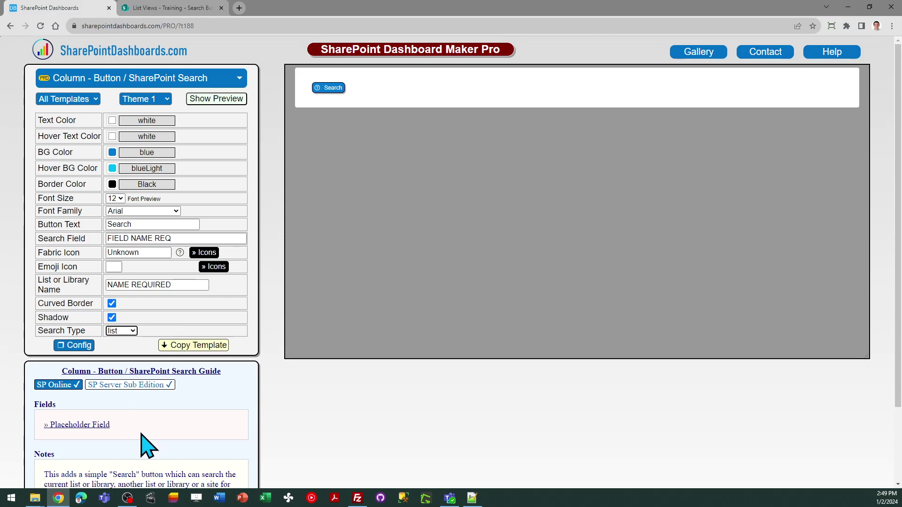
click(175, 8)
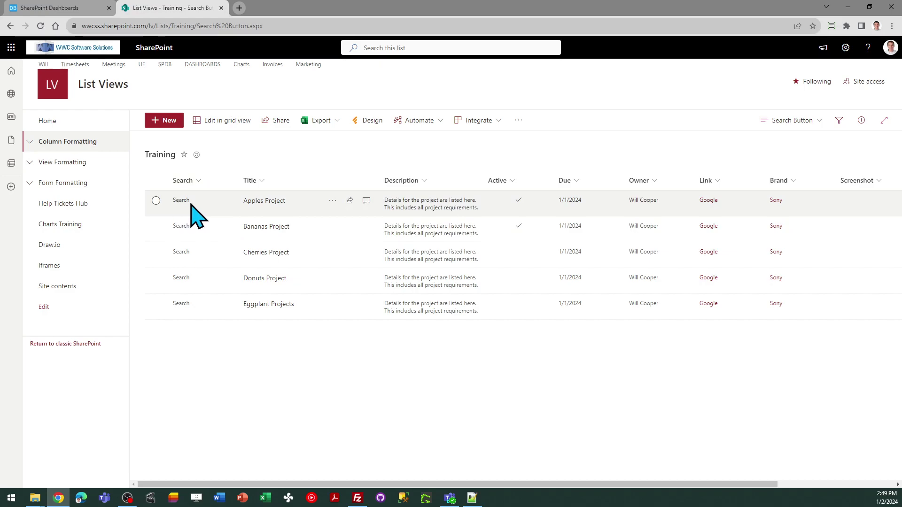
click(66, 14)
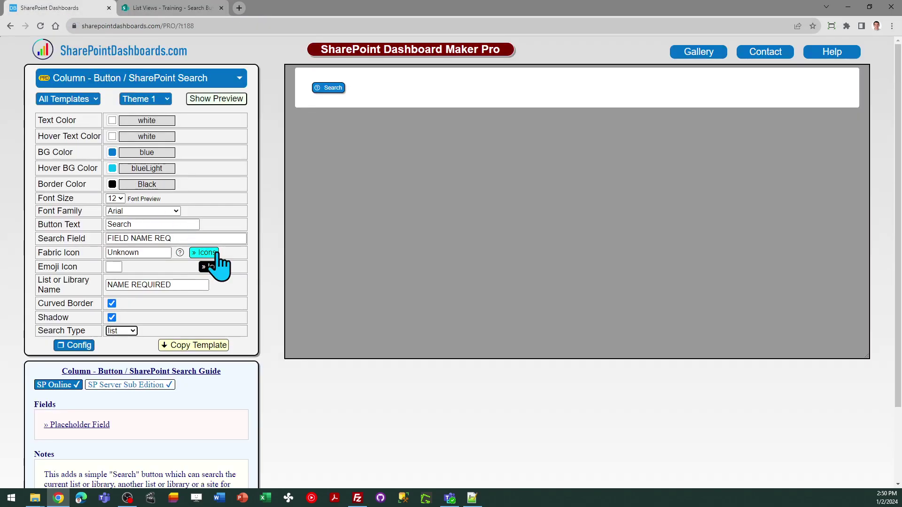
- Set the template's Search Field to 'Title' and List or Library Name to 'Training'
drag(195, 238, 105, 238)
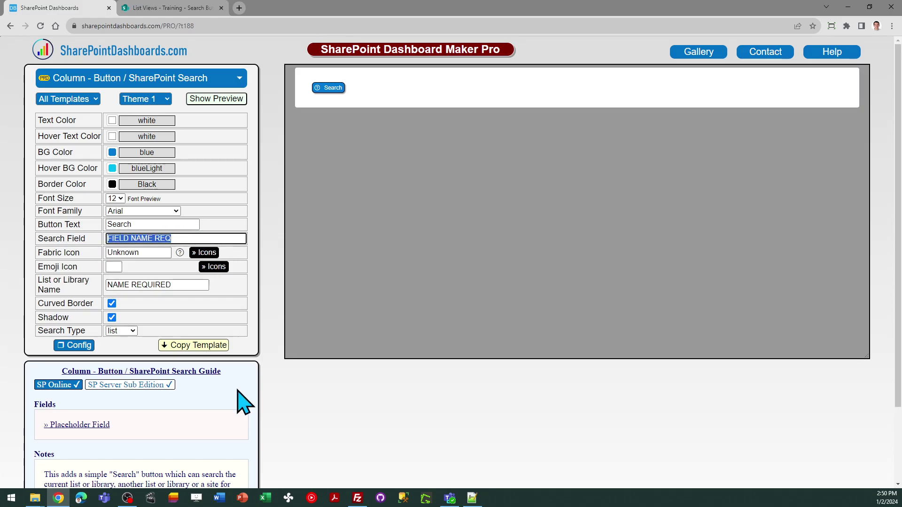
text(Title)
key(Tab)
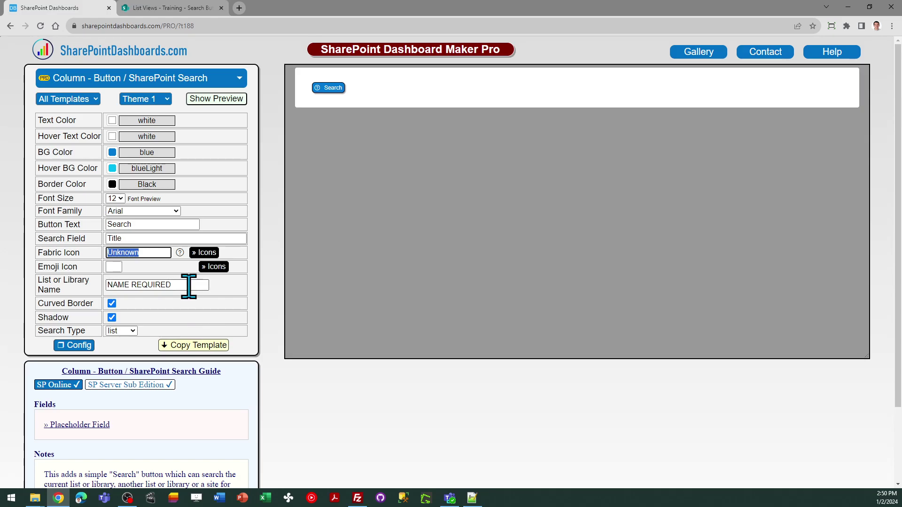
click(178, 8)
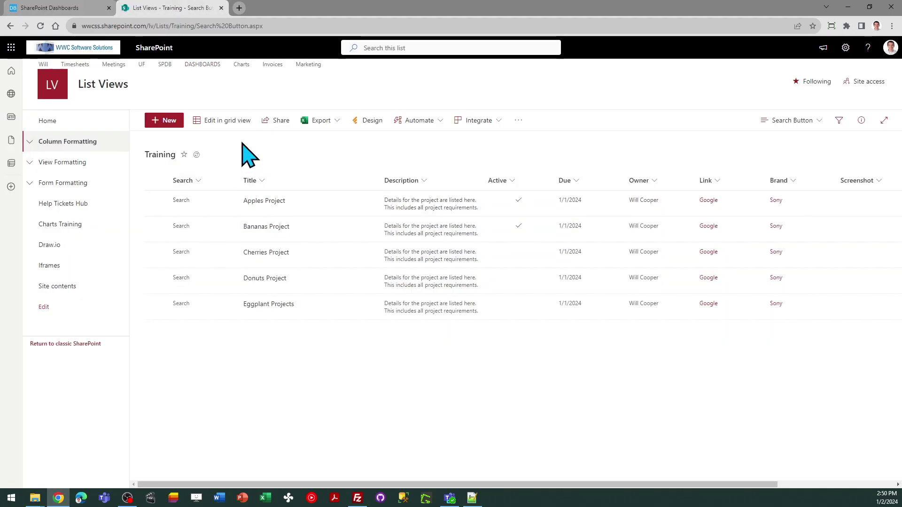
click(66, 8)
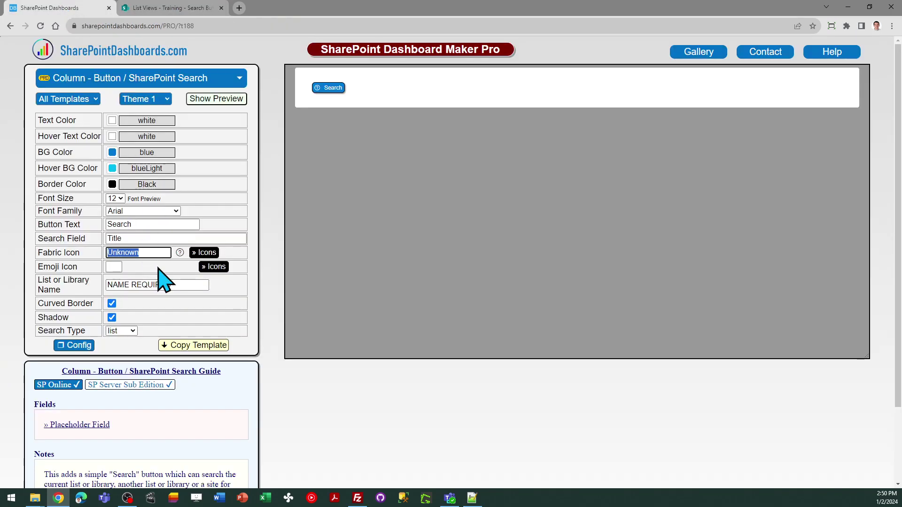
click(180, 284)
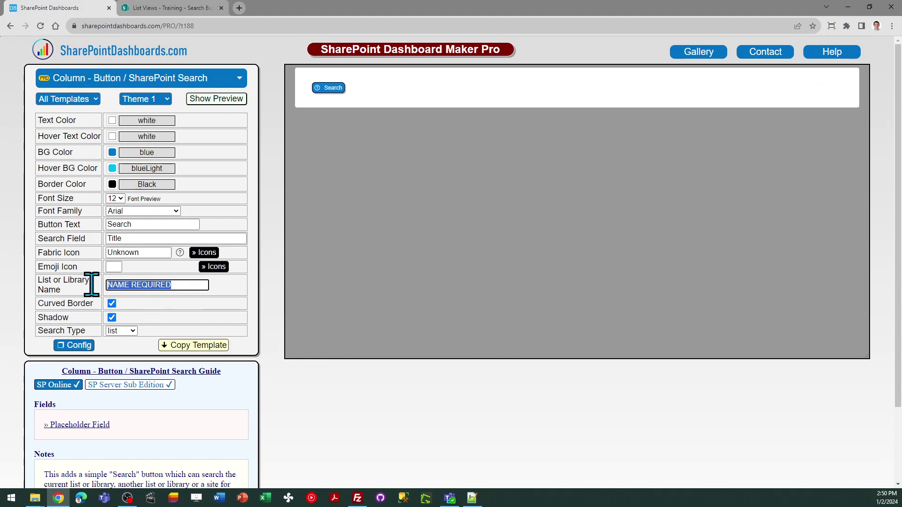
text(Training)
key(Tab)
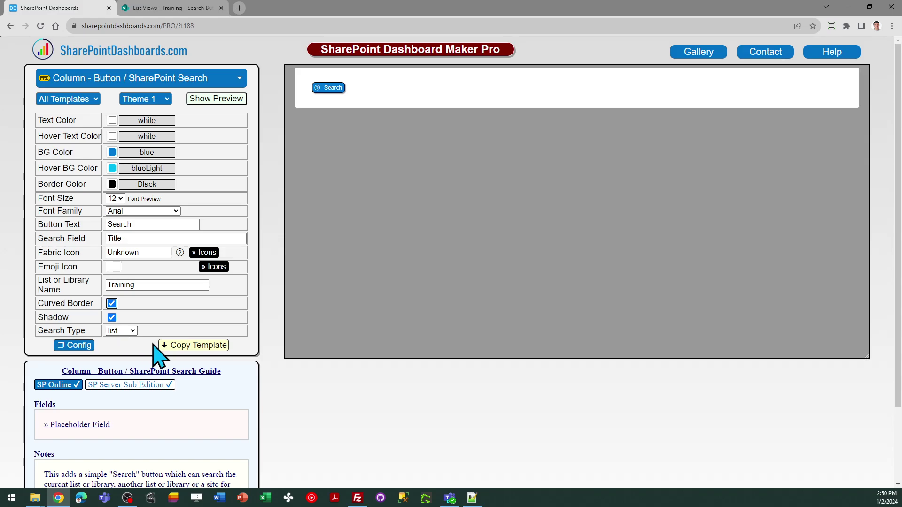
- Copy the template and paste it as the Search column's Advanced mode JSON formatting, then save
click(207, 346)
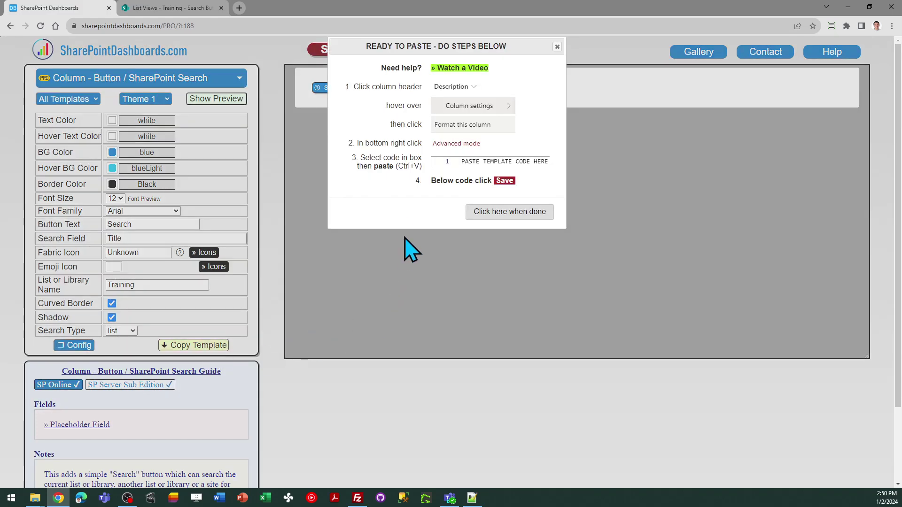
click(191, 8)
click(198, 181)
click(222, 267)
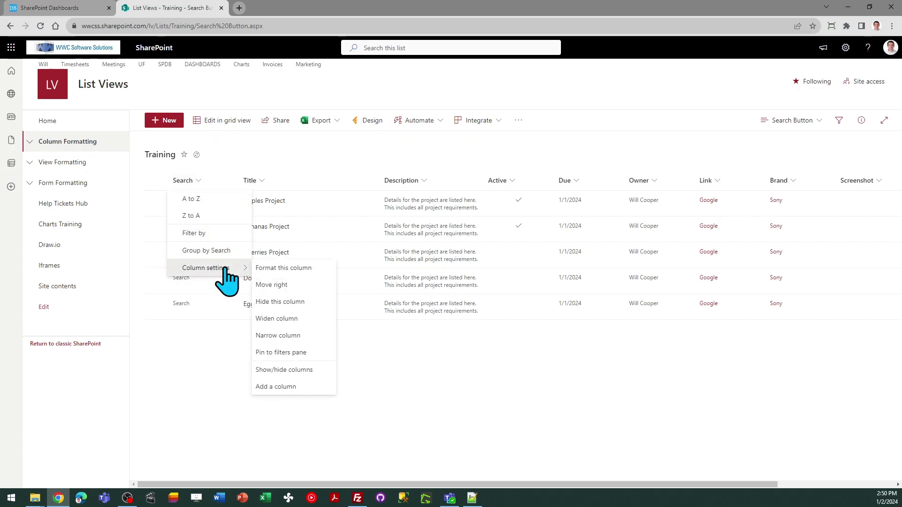
click(284, 267)
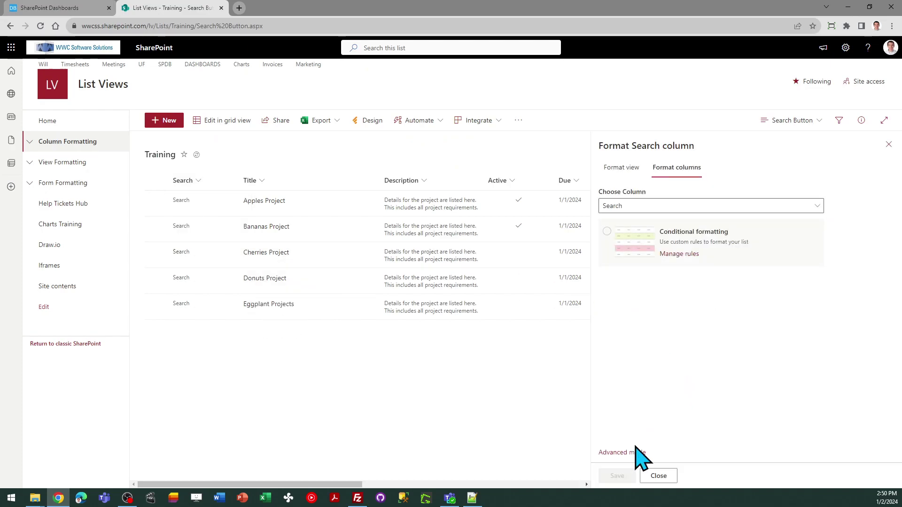
click(623, 453)
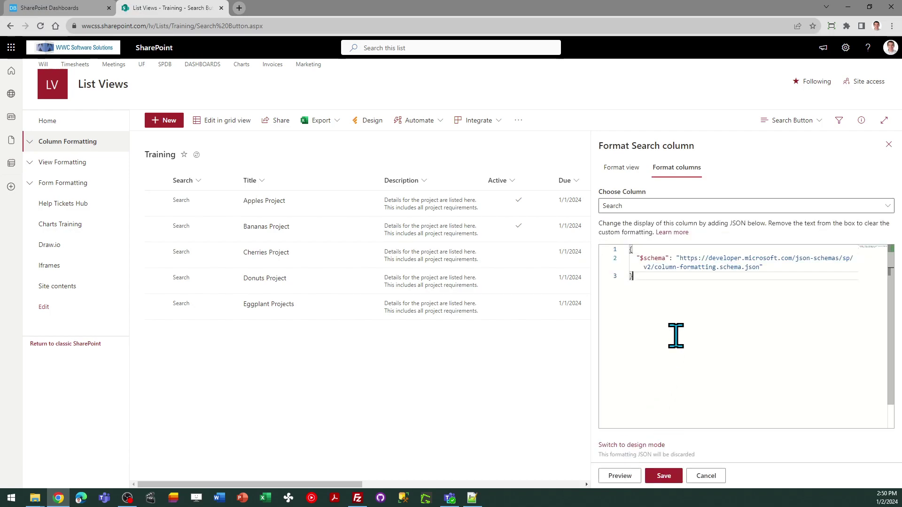
key(ctrl+a)
key(ctrl+v)
click(664, 476)
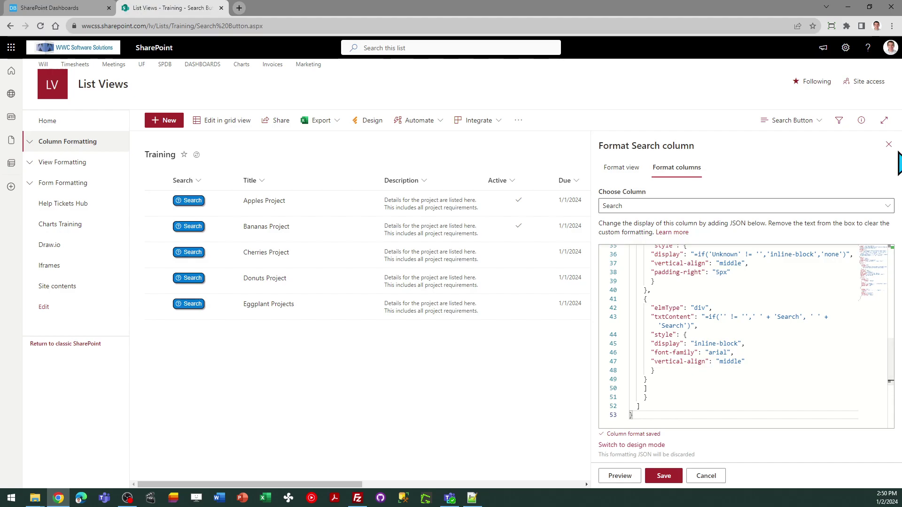
click(889, 145)
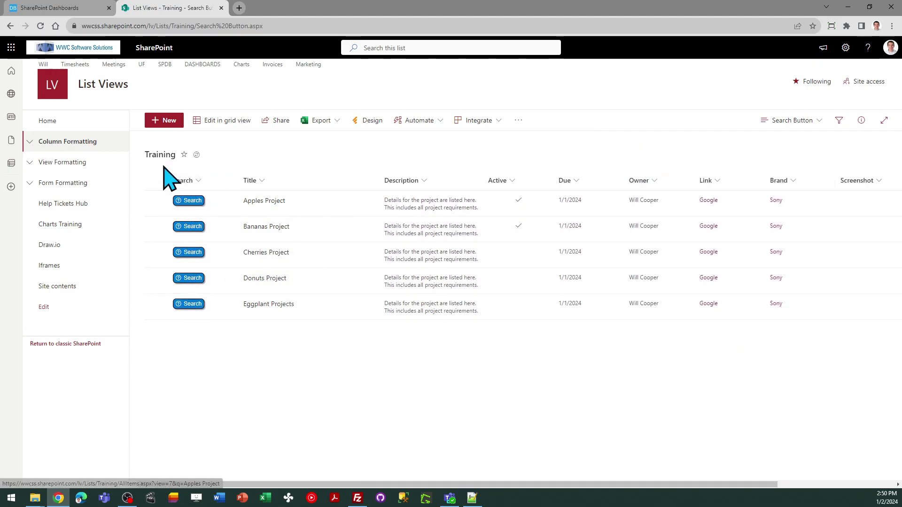
- Test the Cherries Project Search button, review its single list result, and go back
click(197, 251)
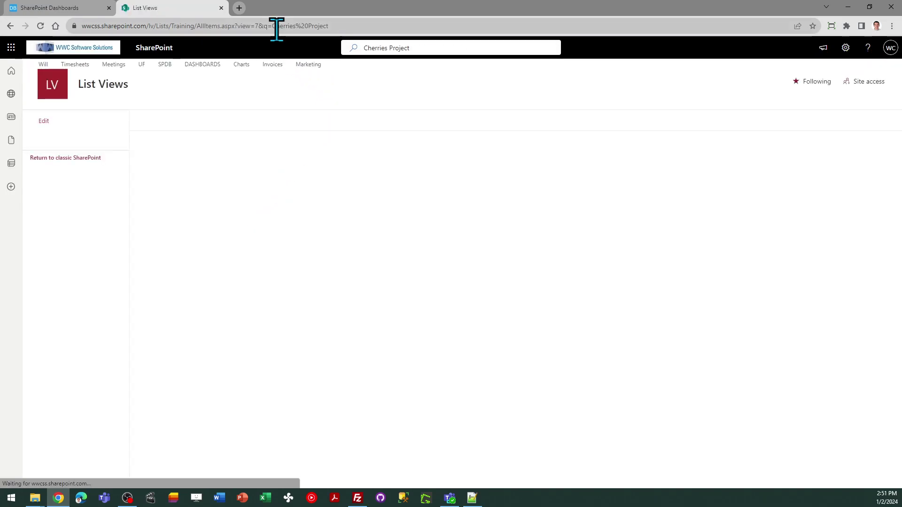
drag(337, 25, 272, 22)
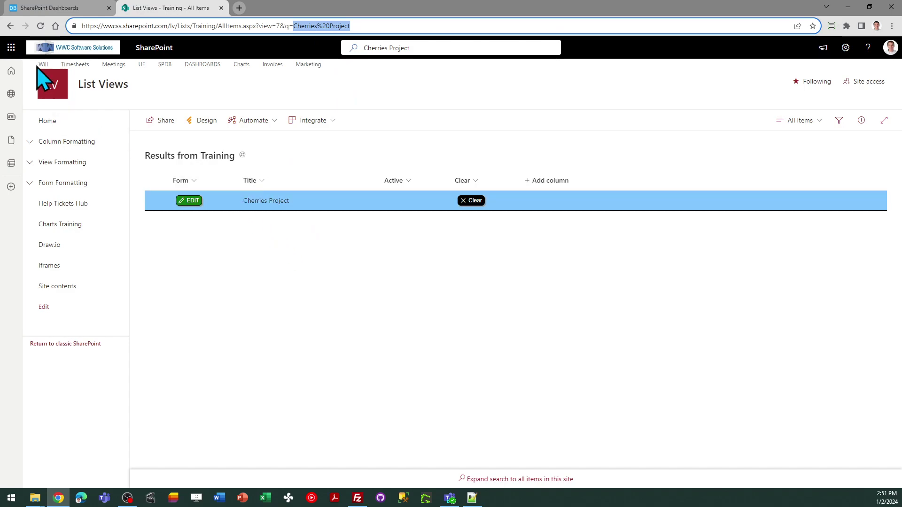
click(10, 26)
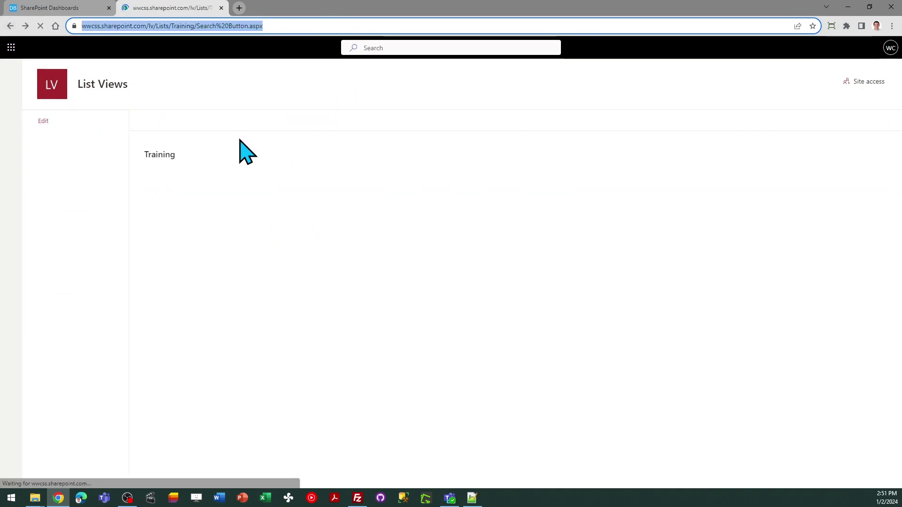
click(54, 6)
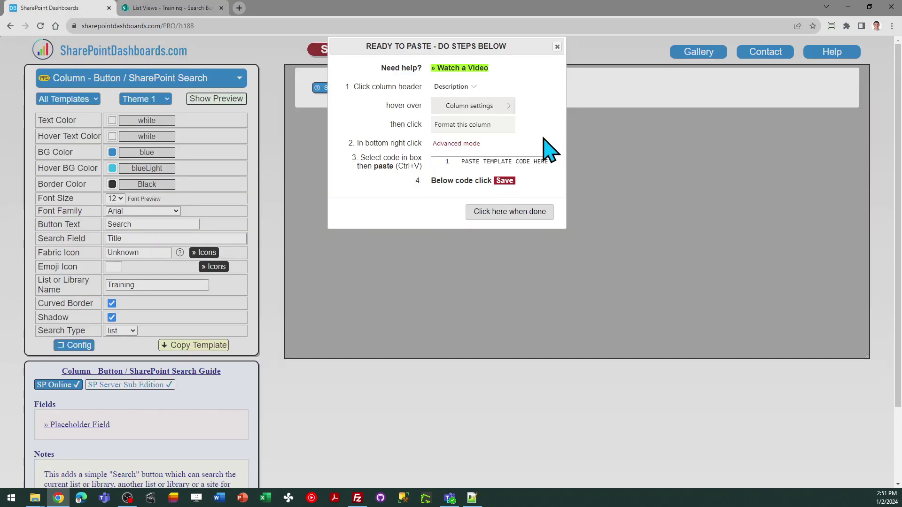
- Change the Search Type to site, clear the List or Library Name, and copy the template
click(543, 217)
click(126, 331)
click(122, 363)
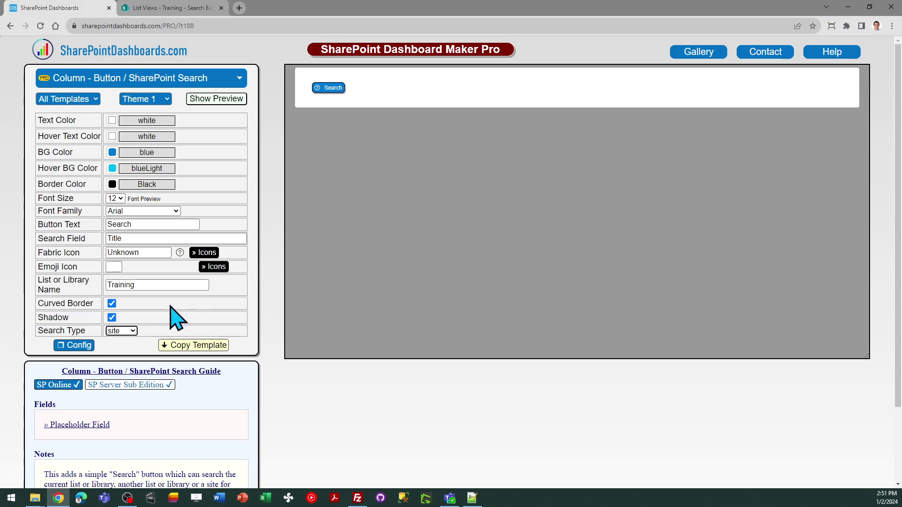
double_click(137, 285)
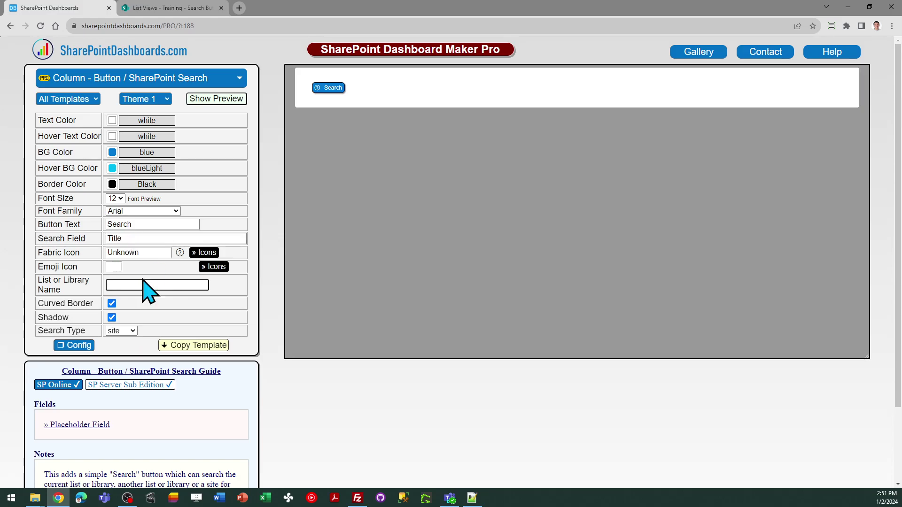
click(199, 346)
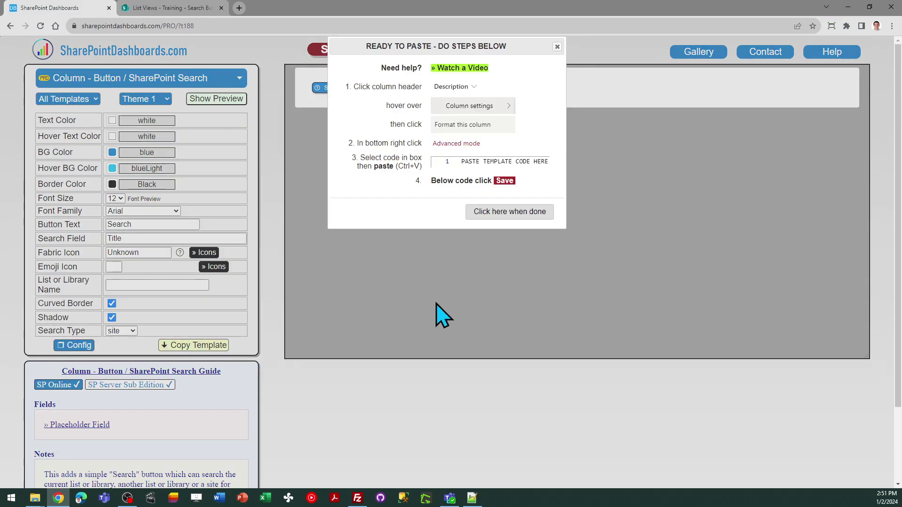
click(179, 8)
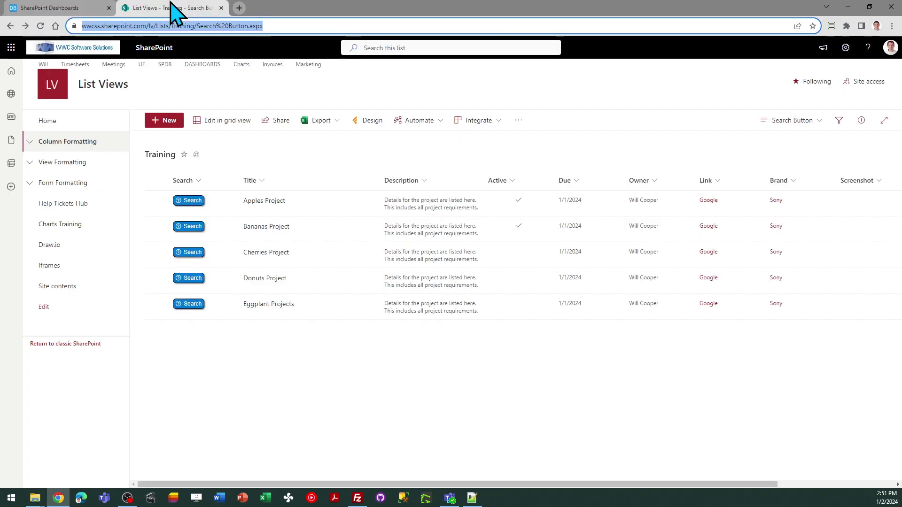
- Replace the Search column's formatting JSON with the site-search template, save, and test Apples Project's button
click(195, 181)
mouse_move(212, 268)
click(285, 271)
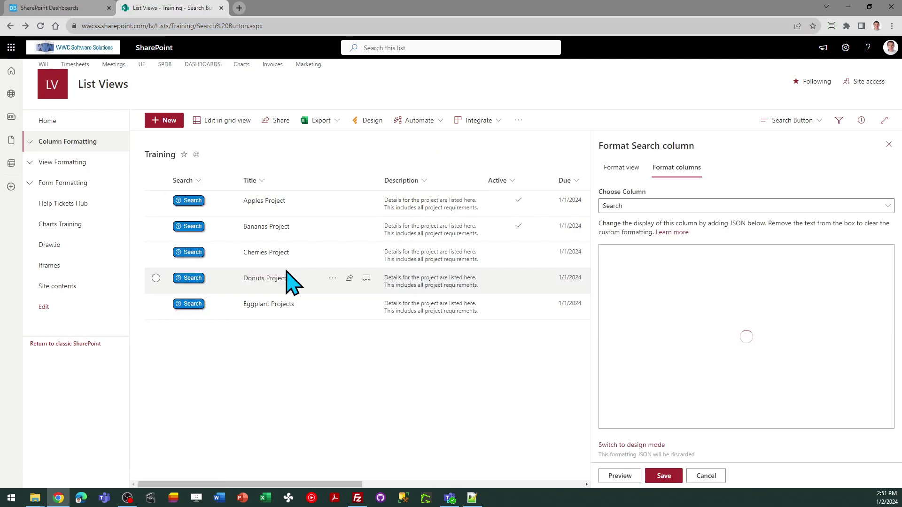
click(738, 321)
key(ctrl+a)
key(ctrl+v)
click(672, 478)
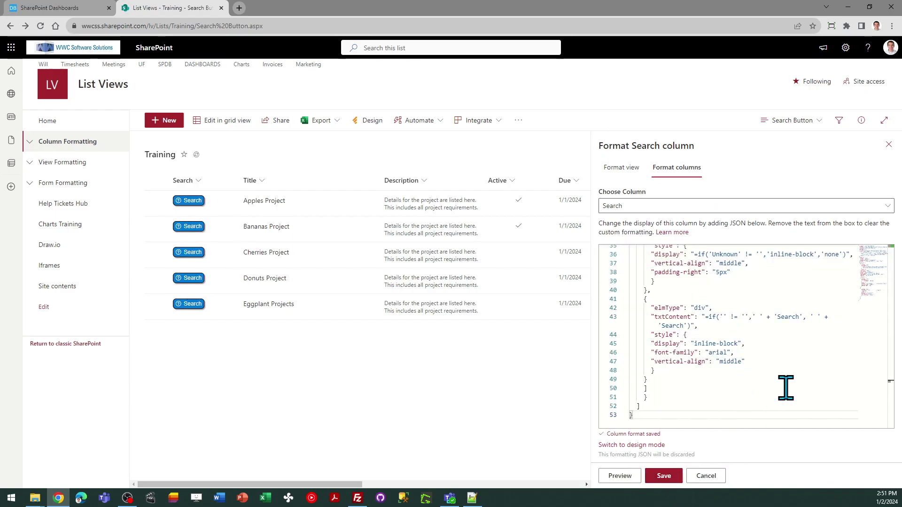
click(190, 201)
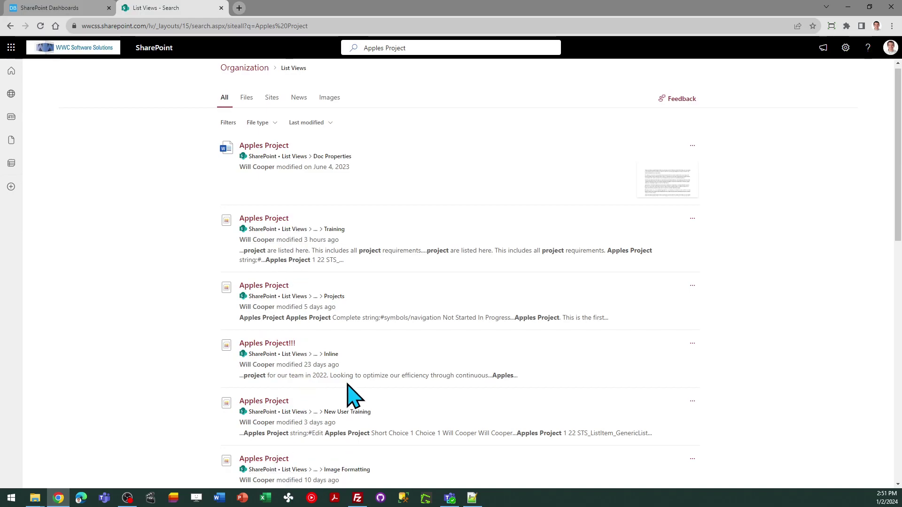
- Leave the Apples Project results for the dashboard maker and dismiss the paste instructions
click(10, 26)
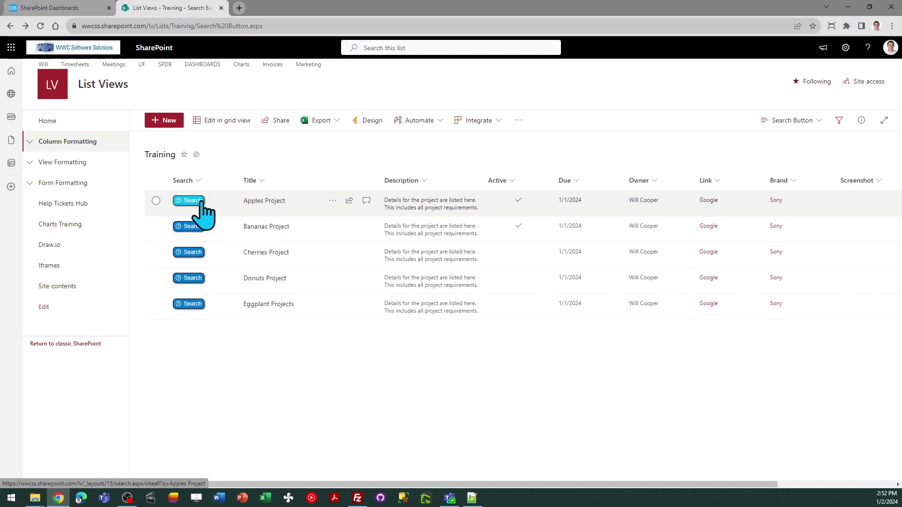
click(66, 7)
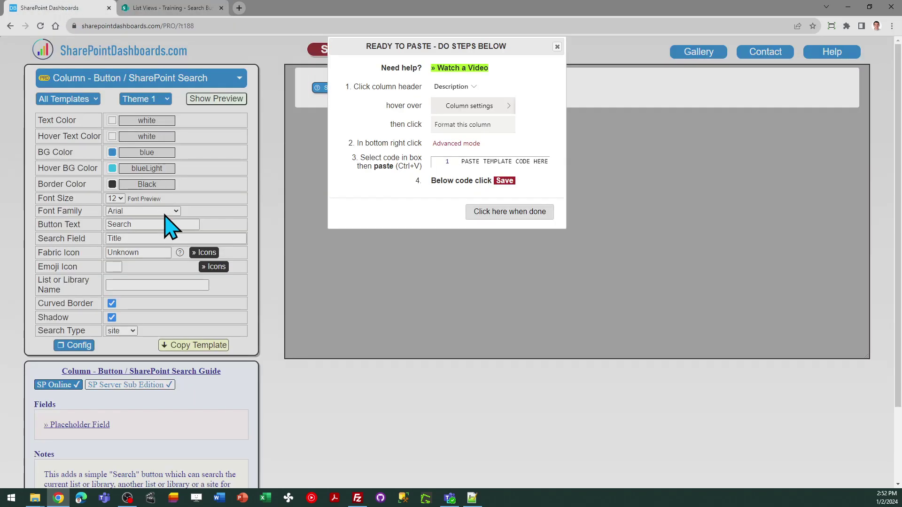
click(558, 47)
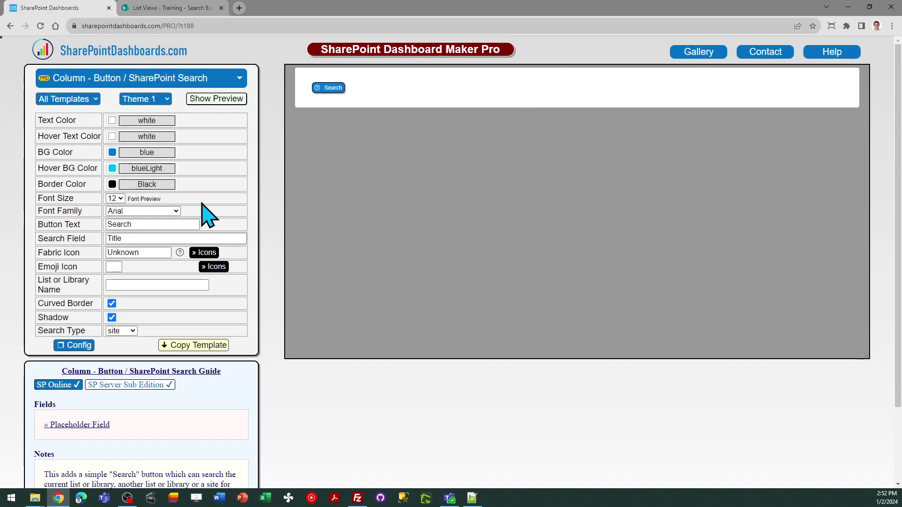
- Change the Button Text to 'Site Search' by adding 'Site' before Search
click(137, 225)
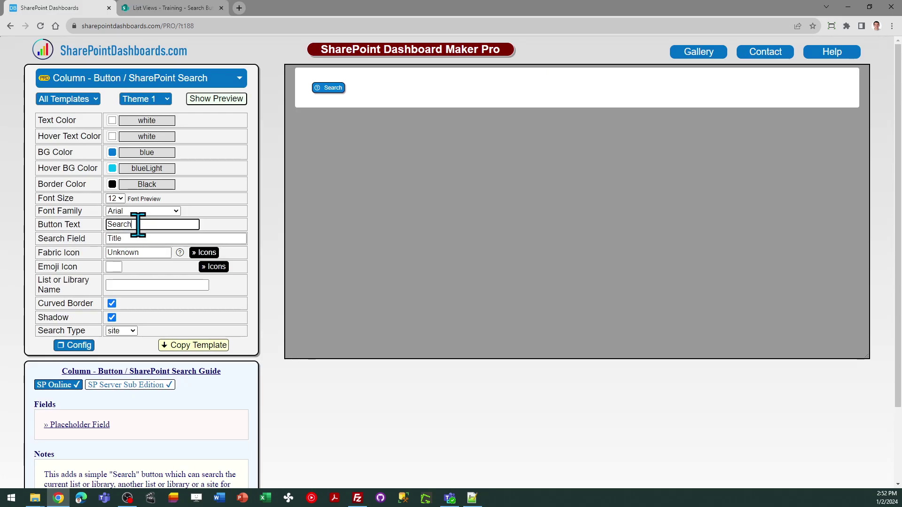
text(Site)
double_click(132, 241)
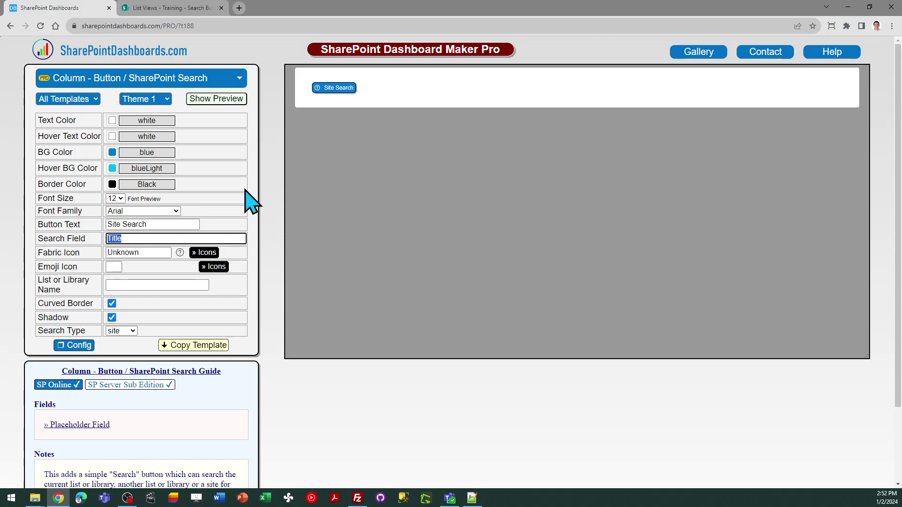